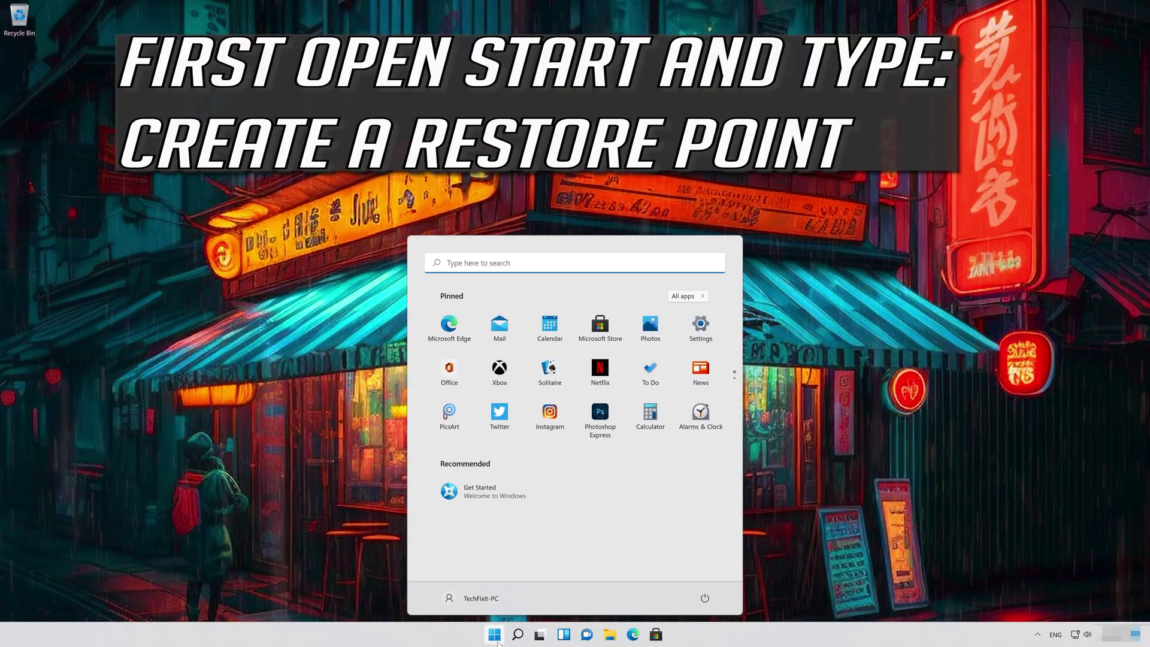
Search the Start menu for 'create restore point' so the Control Panel item is the best match
{"action": "type", "text": "create "}
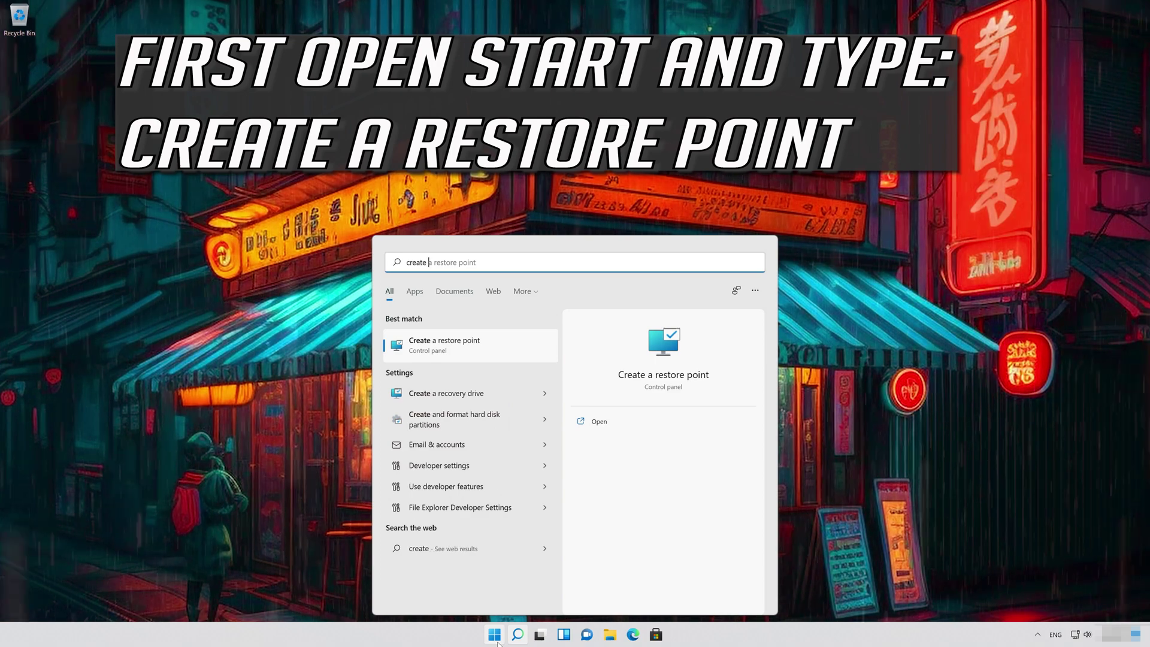
{"action": "type", "text": "restore "}
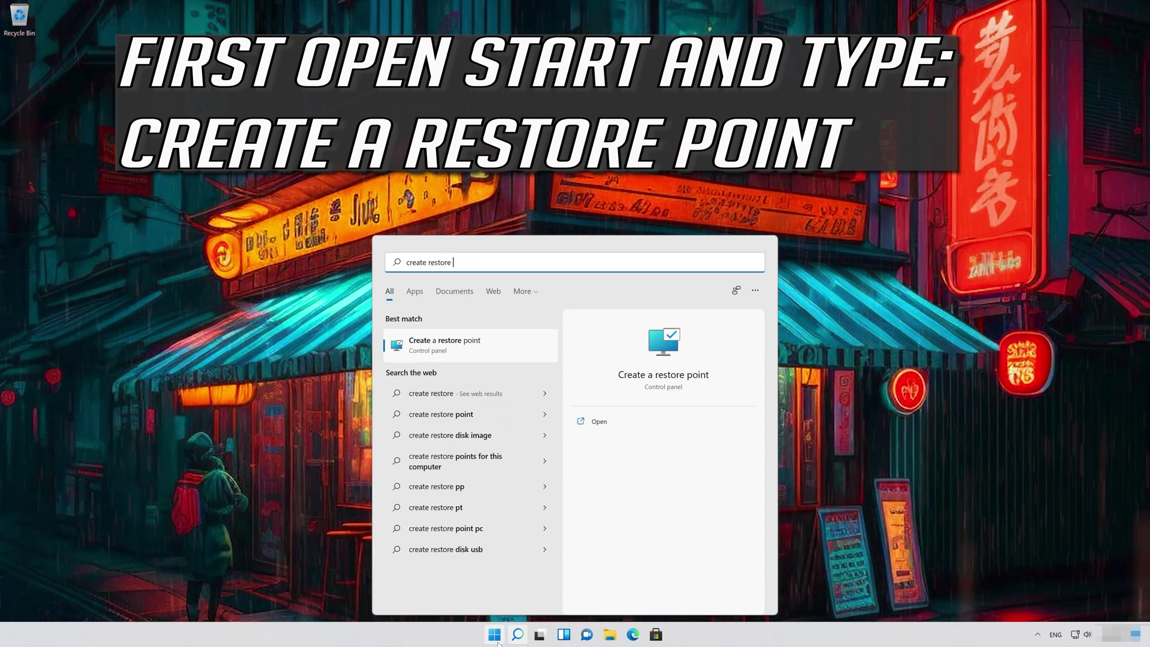
{"action": "type", "text": "point"}
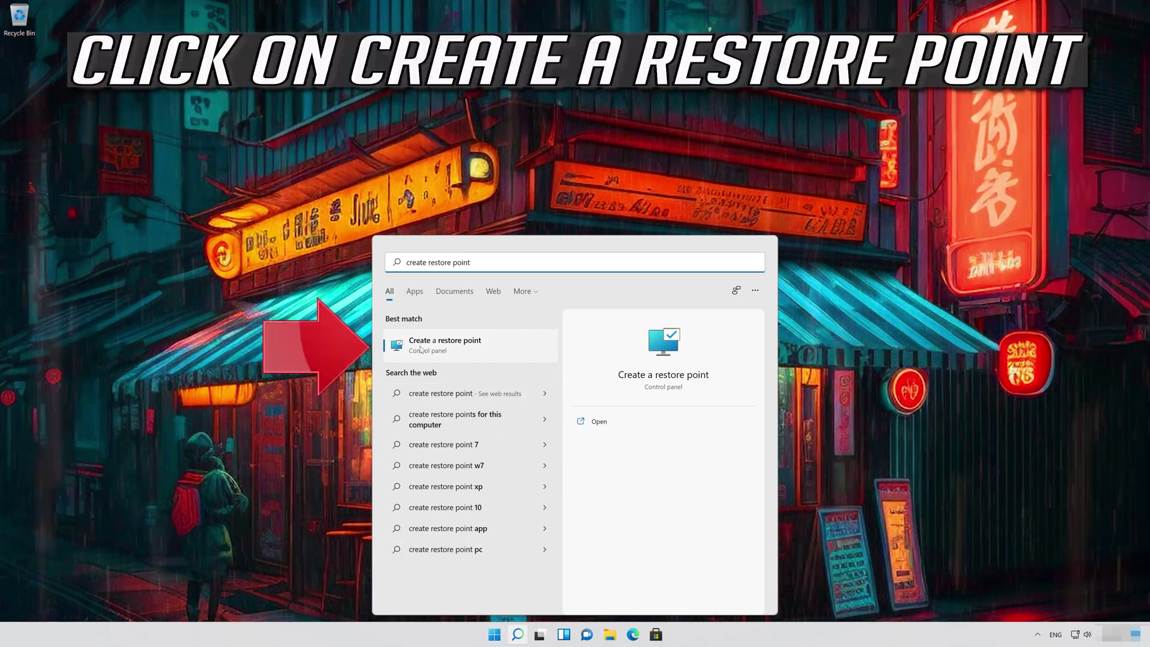
Turn on system protection for Local Disk (C:) with max usage at 9% (5.35 GB)
{"action": "left_click", "coordinate": [455, 351]}
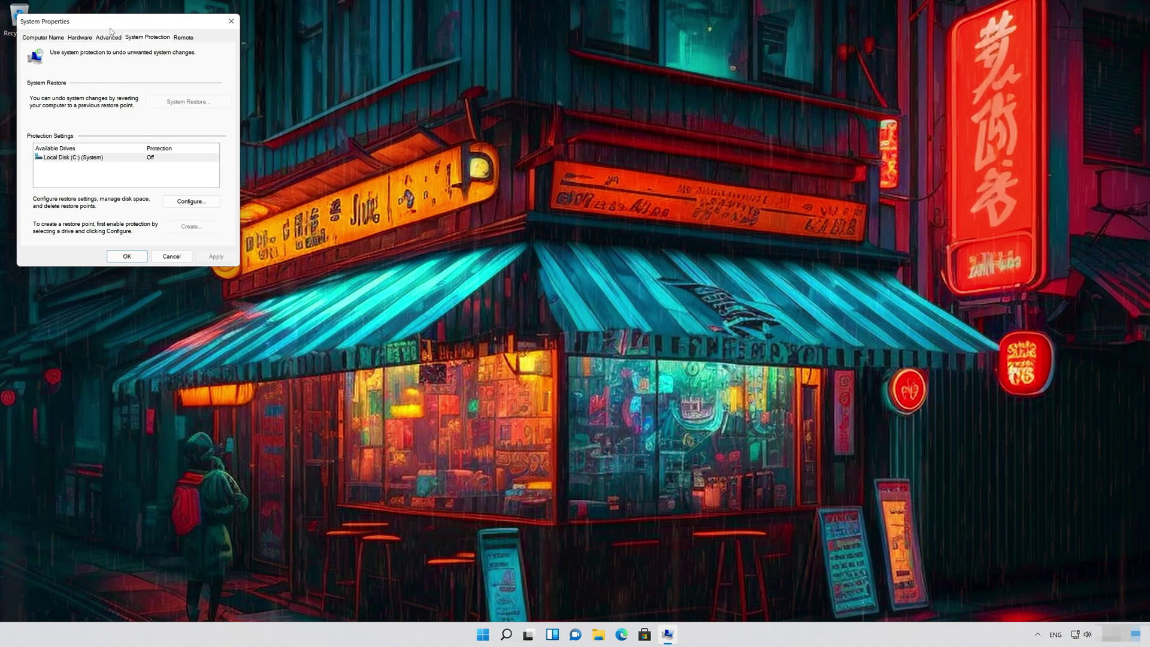
{"action": "left_click_drag", "start_coordinate": [111, 31], "coordinate": [544, 247]}
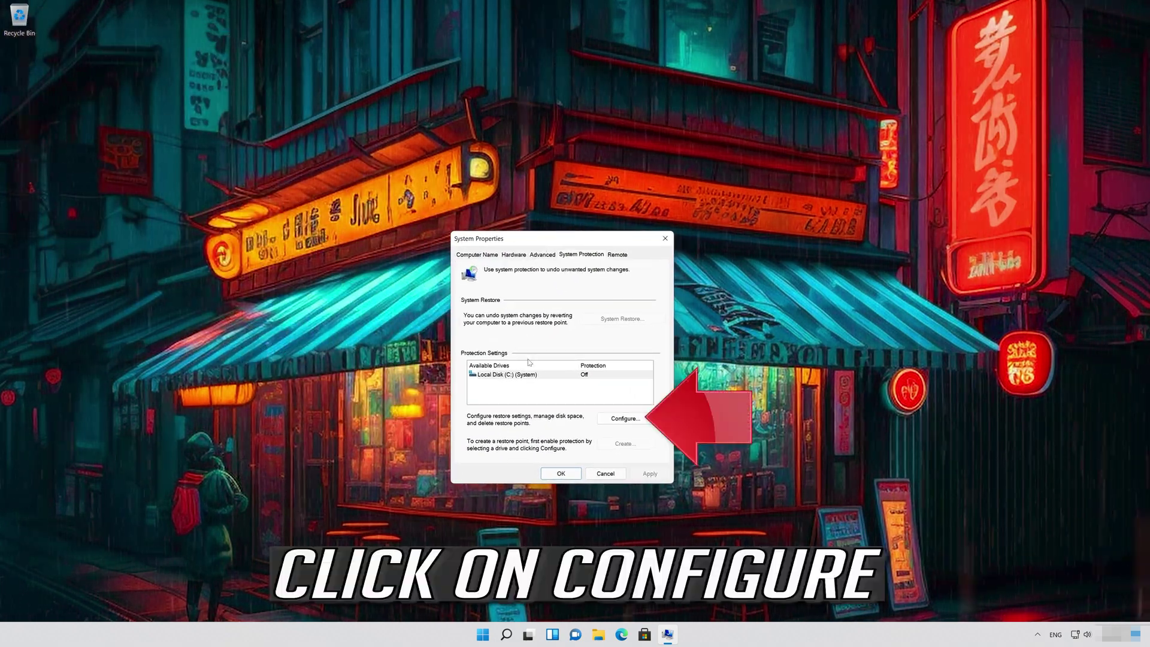
{"action": "left_click", "coordinate": [620, 423]}
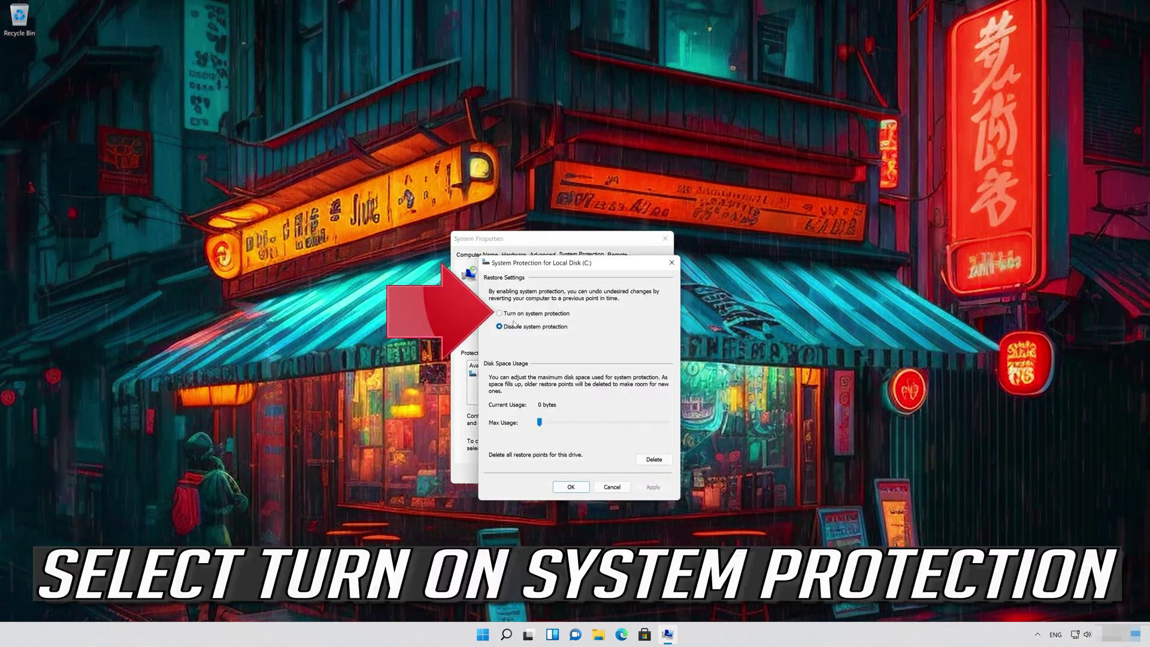
{"action": "left_click", "coordinate": [501, 315]}
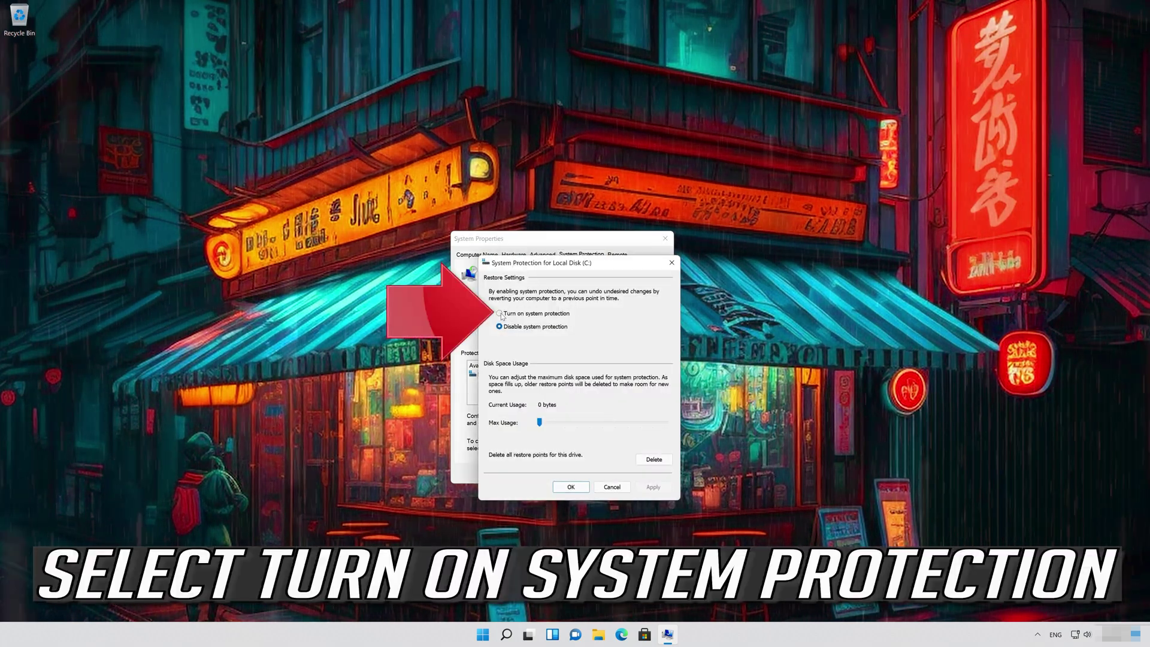
{"action": "left_click_drag", "start_coordinate": [539, 422], "coordinate": [550, 422]}
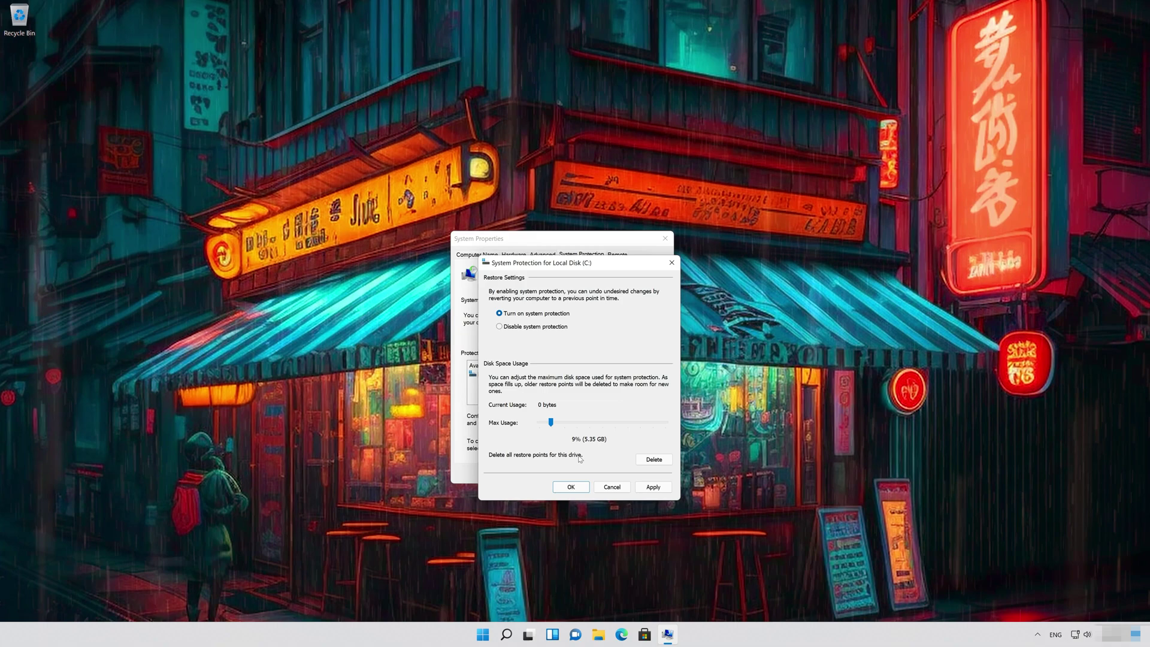
{"action": "left_click", "coordinate": [653, 490]}
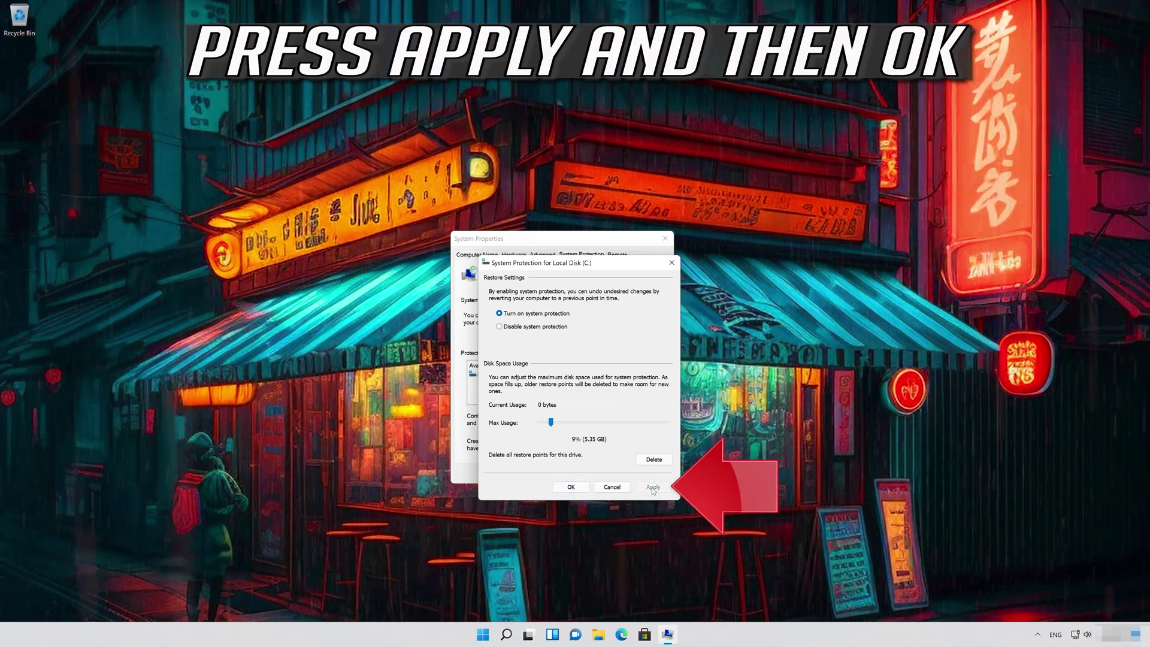
{"action": "left_click", "coordinate": [571, 488]}
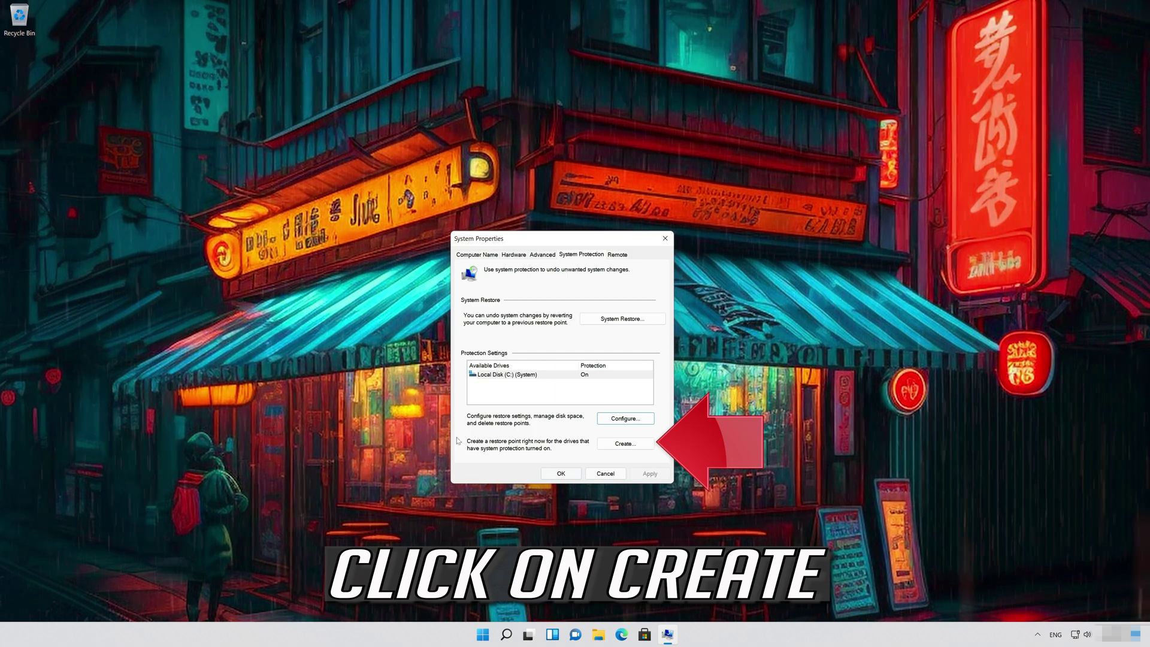
Create a restore point named 'New restore point'
{"action": "left_click", "coordinate": [617, 445]}
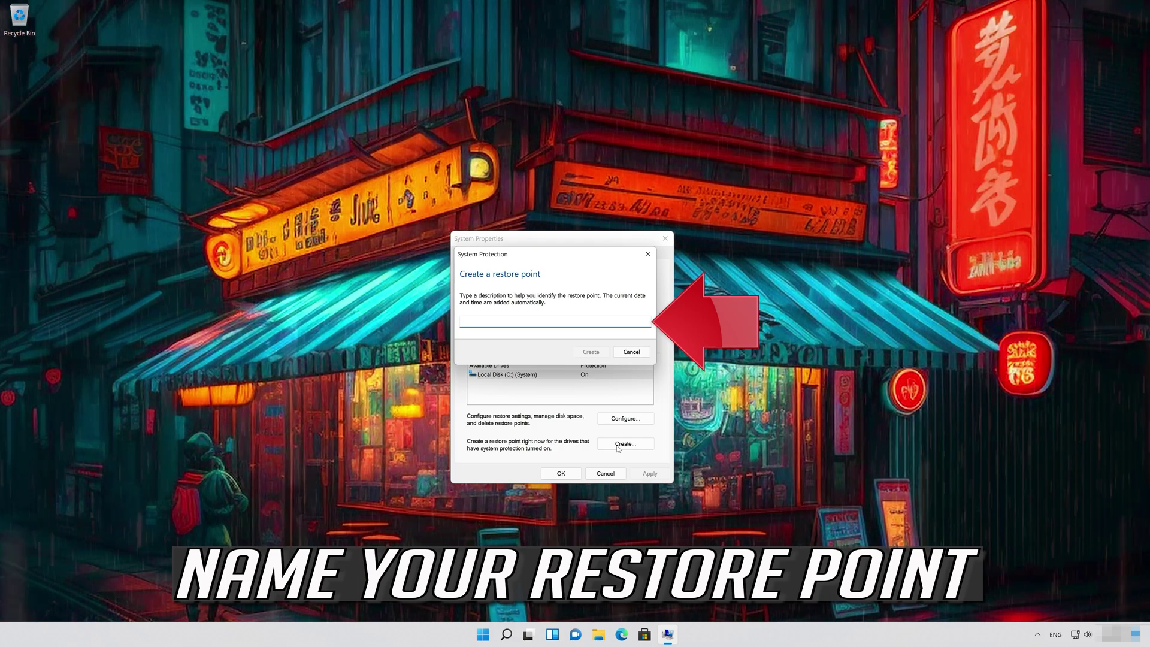
{"action": "type", "text": "New"}
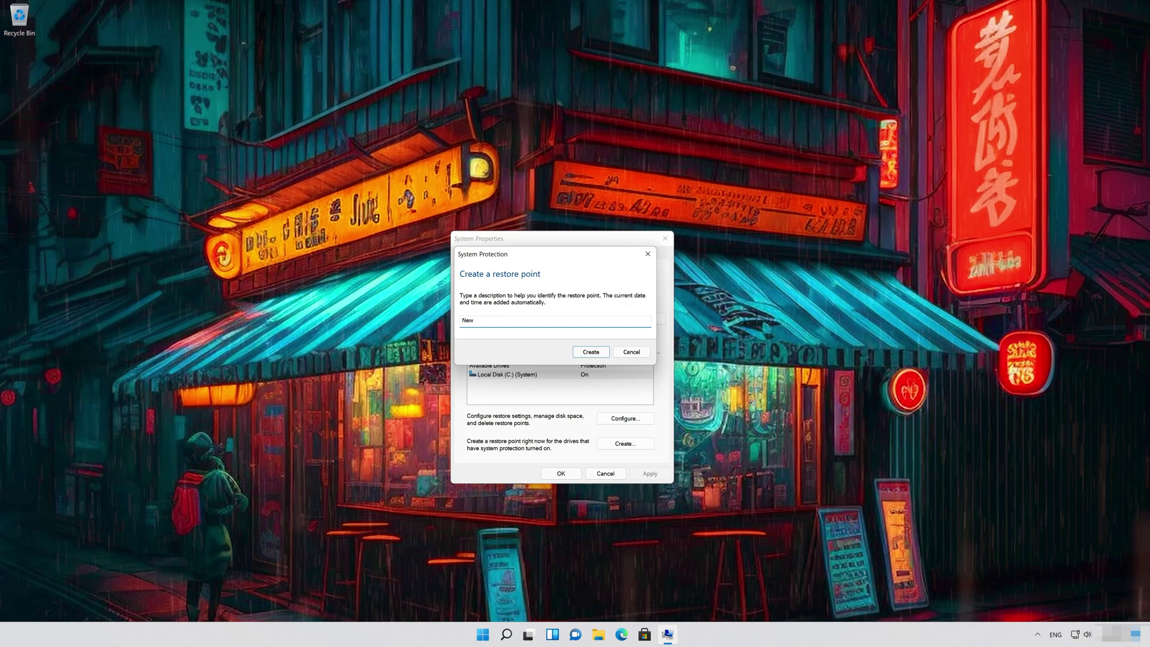
{"action": "type", "text": " restor"}
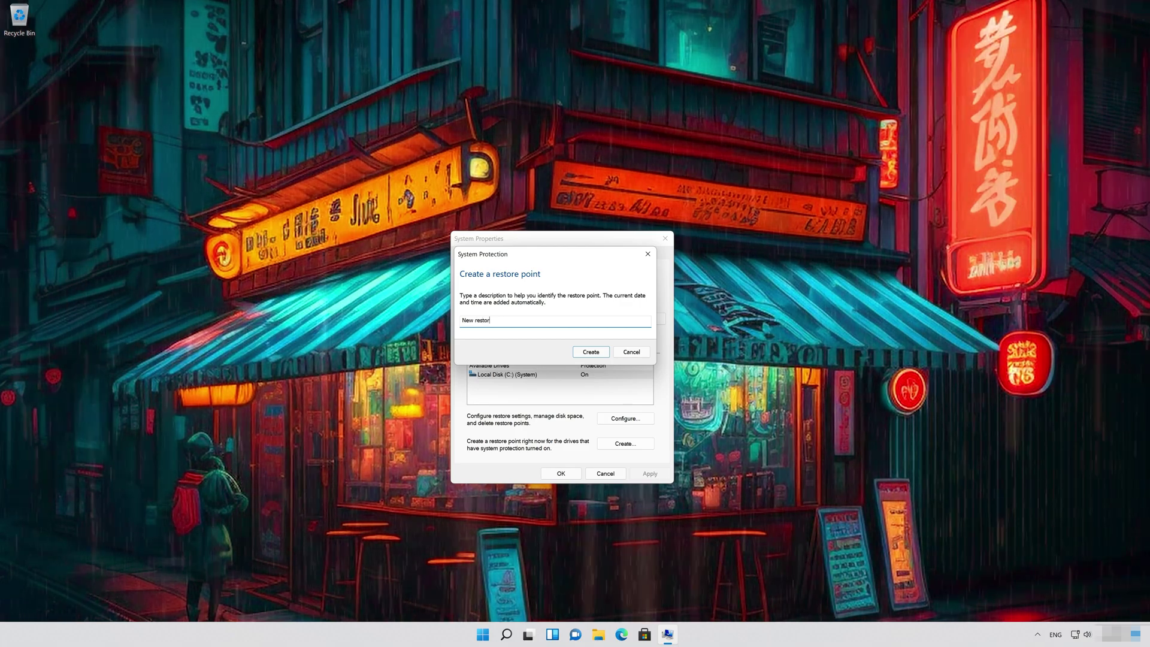
{"action": "type", "text": "e point"}
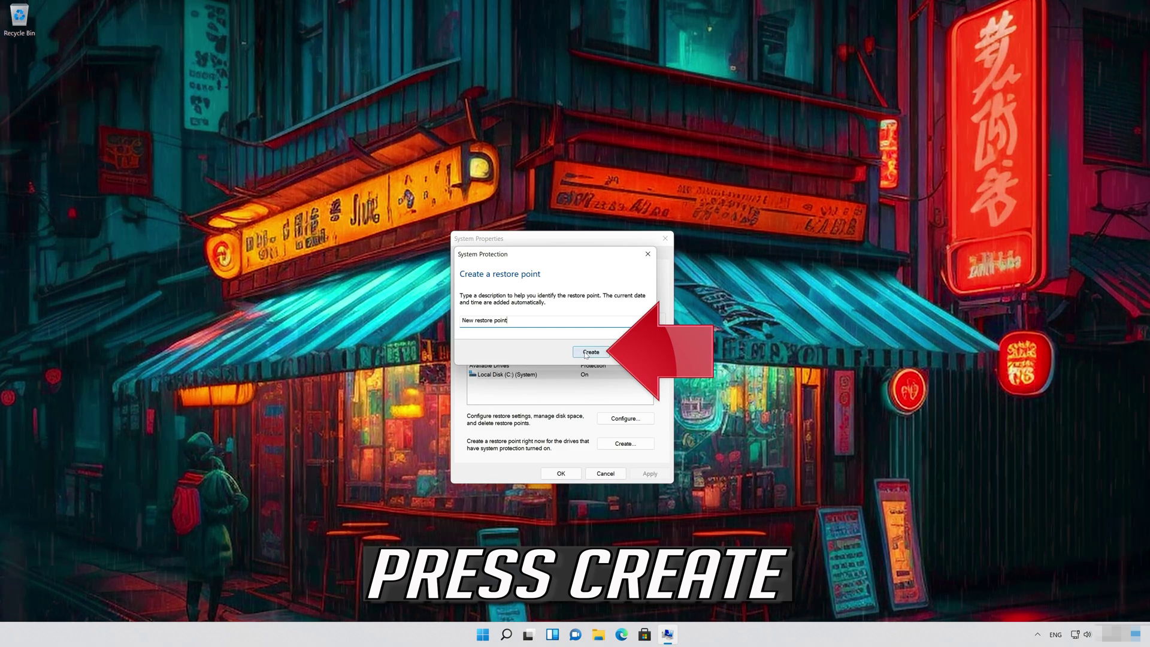
{"action": "left_click", "coordinate": [587, 353]}
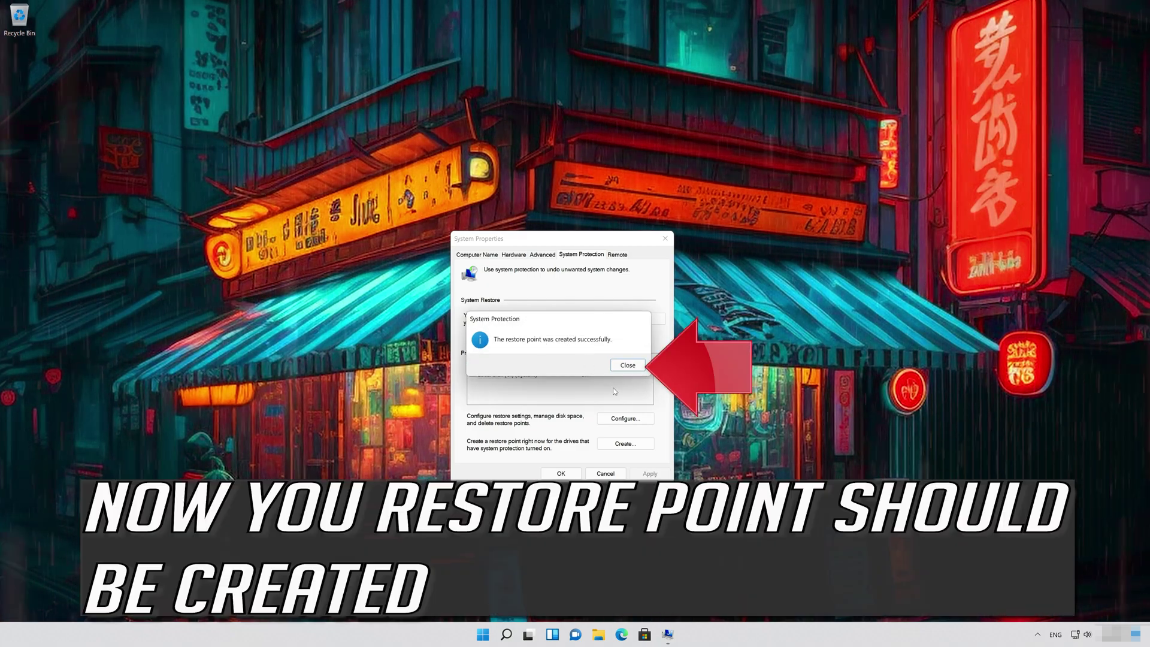
Close the restore point success message and open Control Panel from the Start search
{"action": "left_click", "coordinate": [628, 366]}
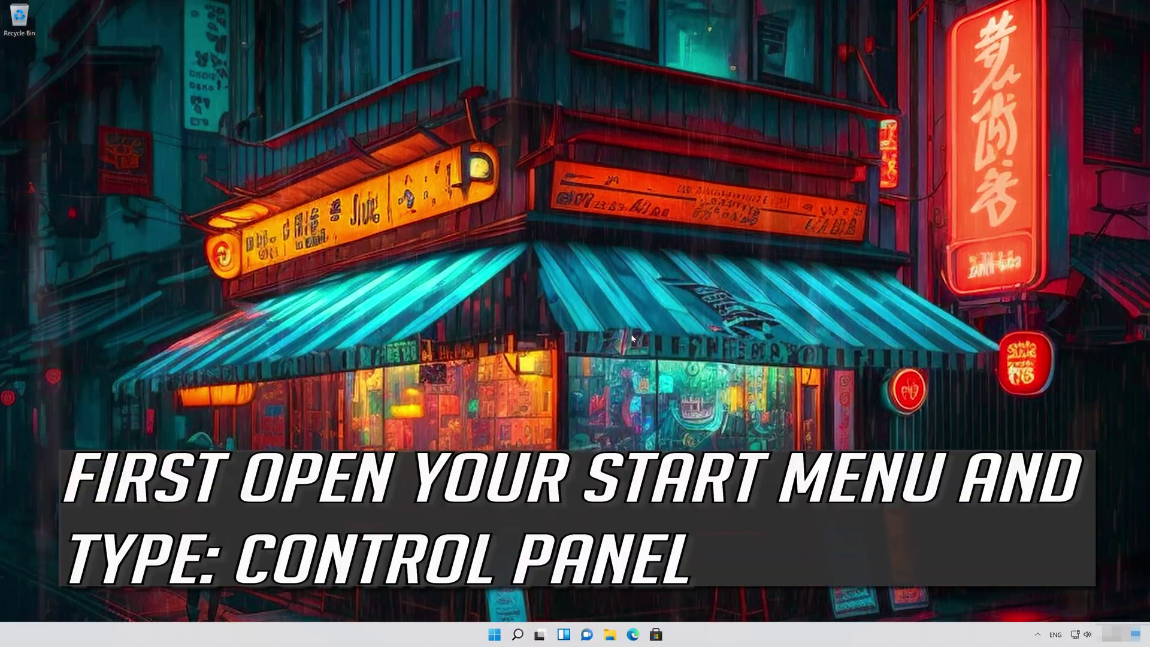
{"action": "key", "text": "super"}
{"action": "type", "text": "control pane"}
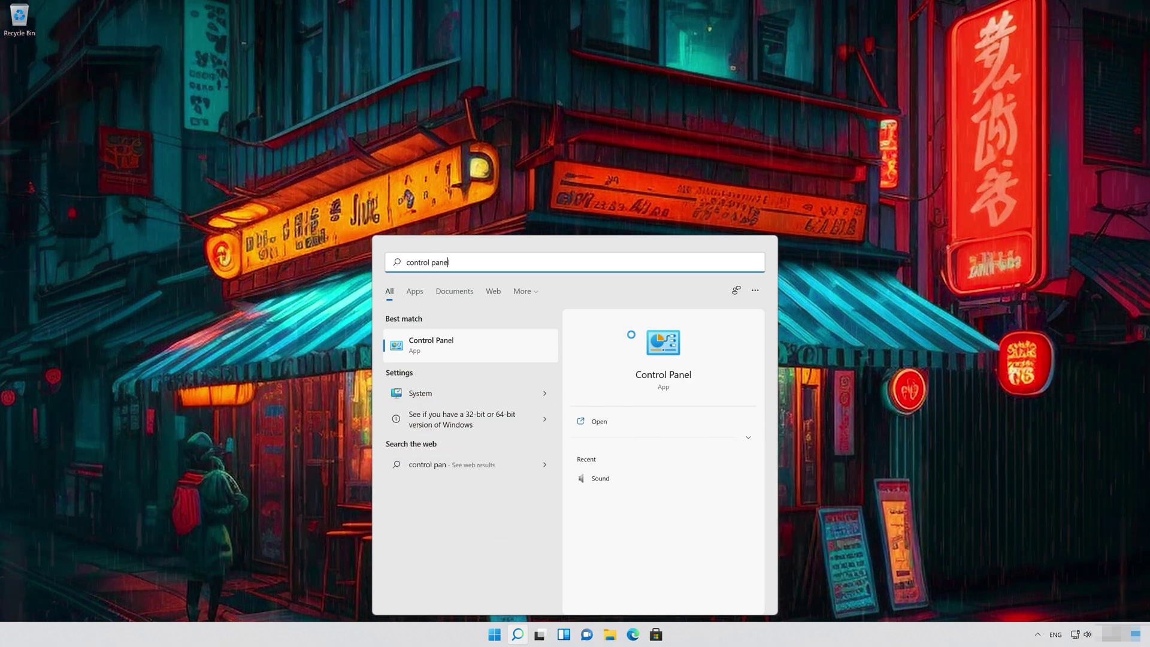
{"action": "type", "text": "l"}
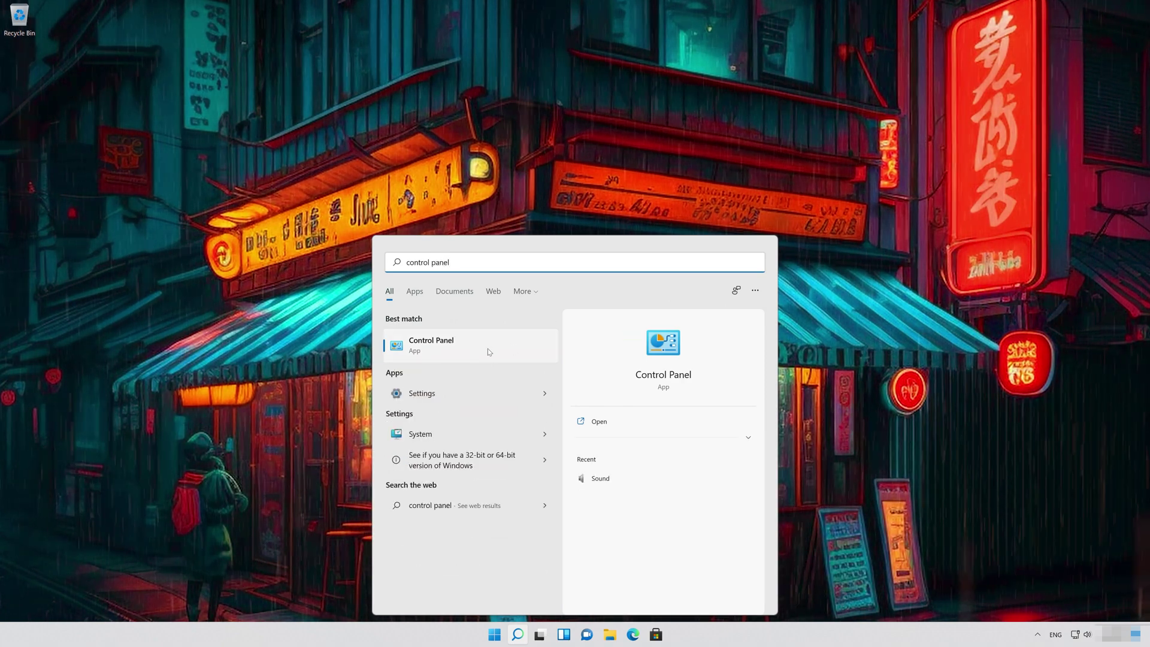
{"action": "left_click", "coordinate": [476, 354]}
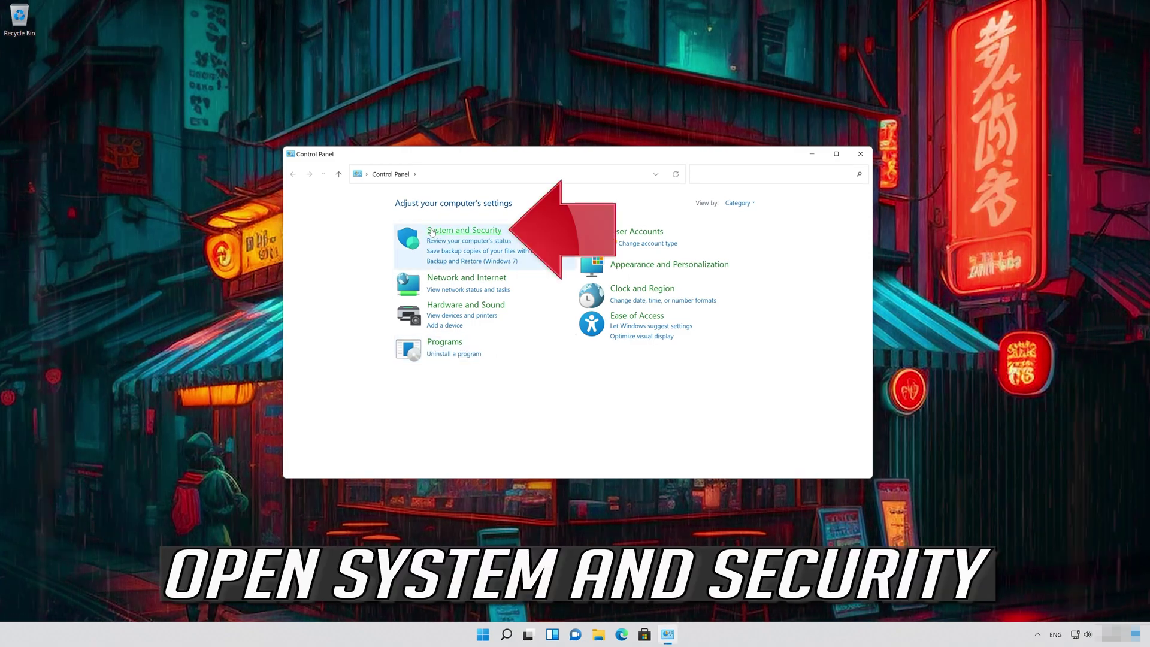
Go through System and Security and Security and Maintenance to the Recovery page
{"action": "left_click", "coordinate": [474, 235]}
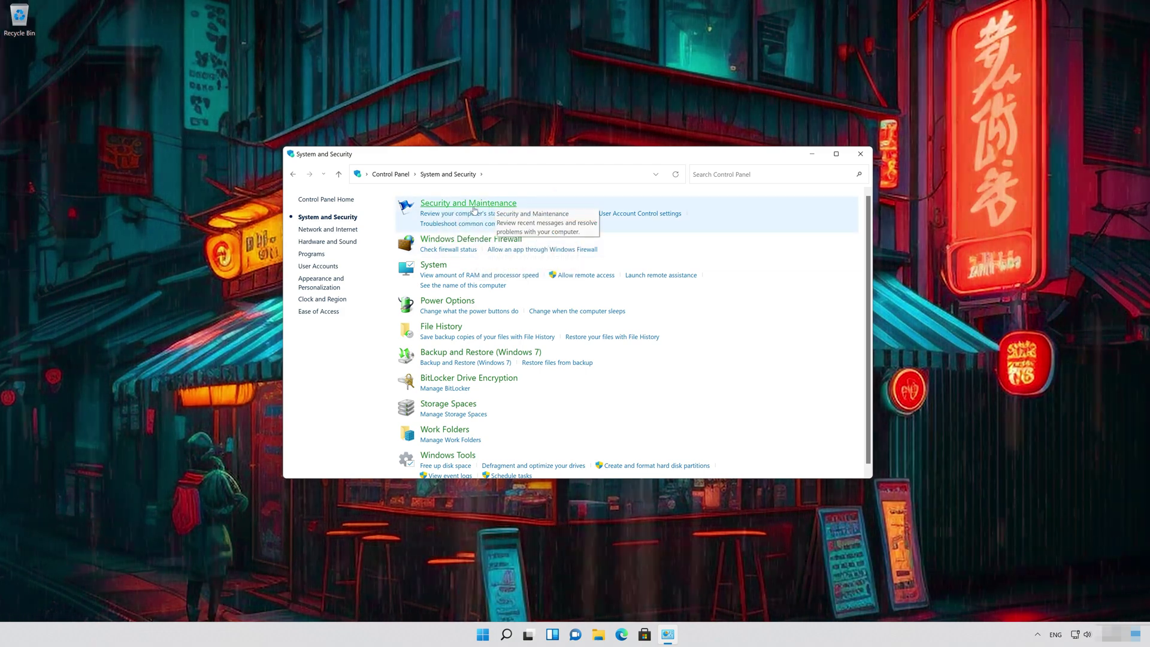
{"action": "left_click", "coordinate": [473, 204]}
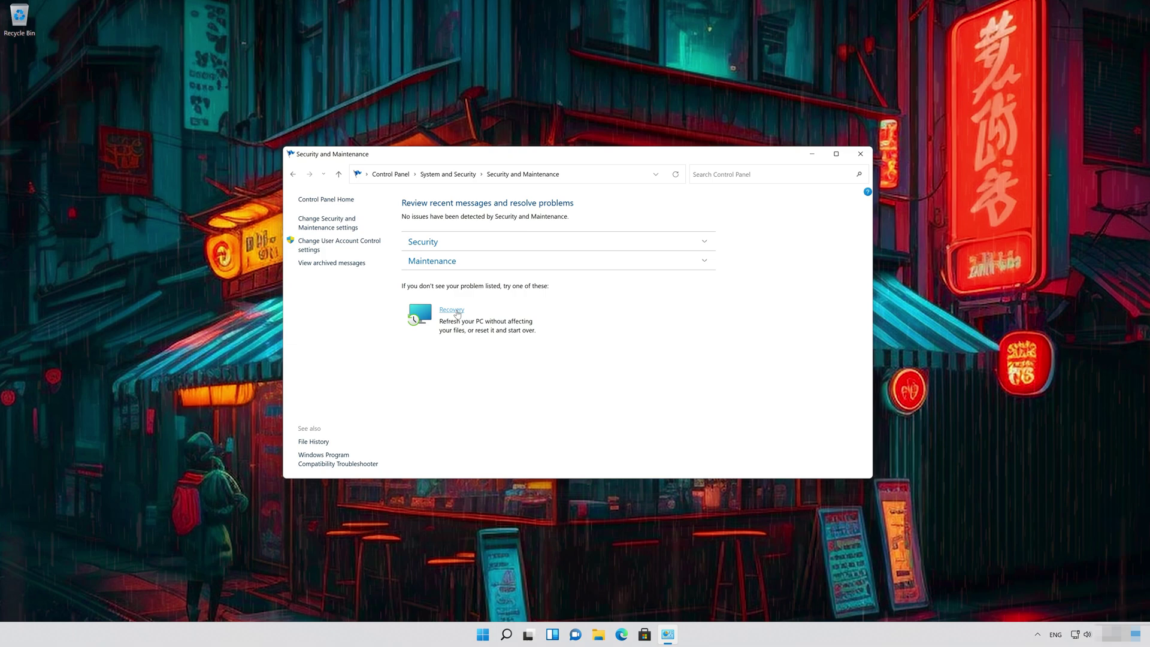
{"action": "left_click", "coordinate": [456, 312]}
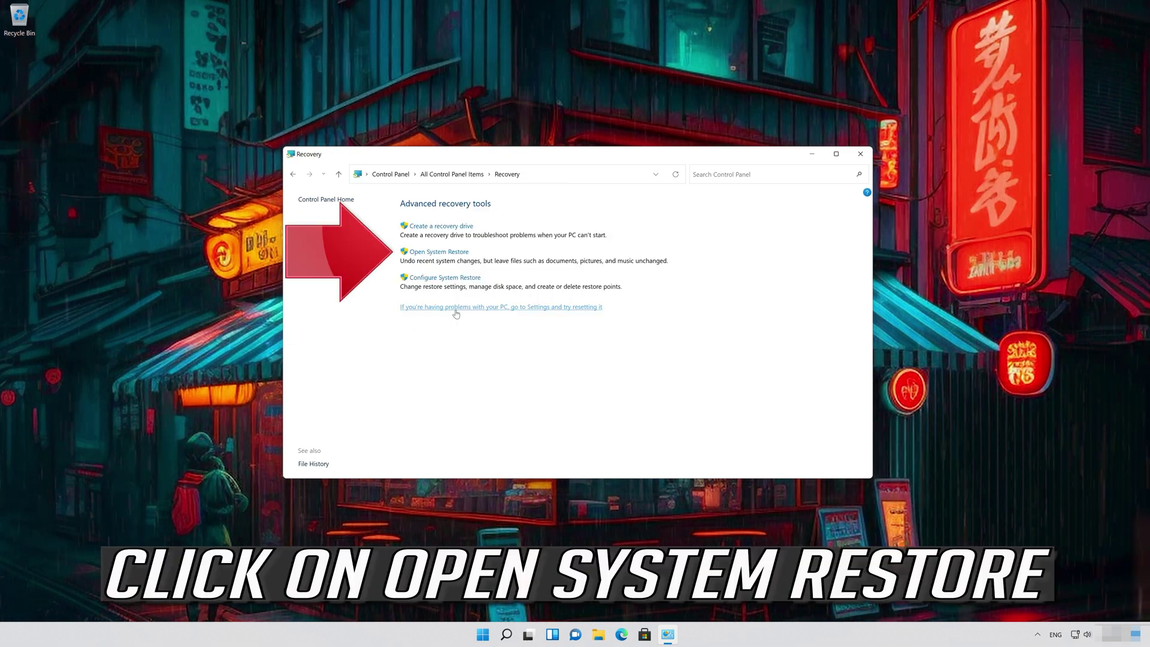
Run System Restore to the 8/15/2021 'New restore point' and confirm the warning
{"action": "left_click", "coordinate": [460, 252]}
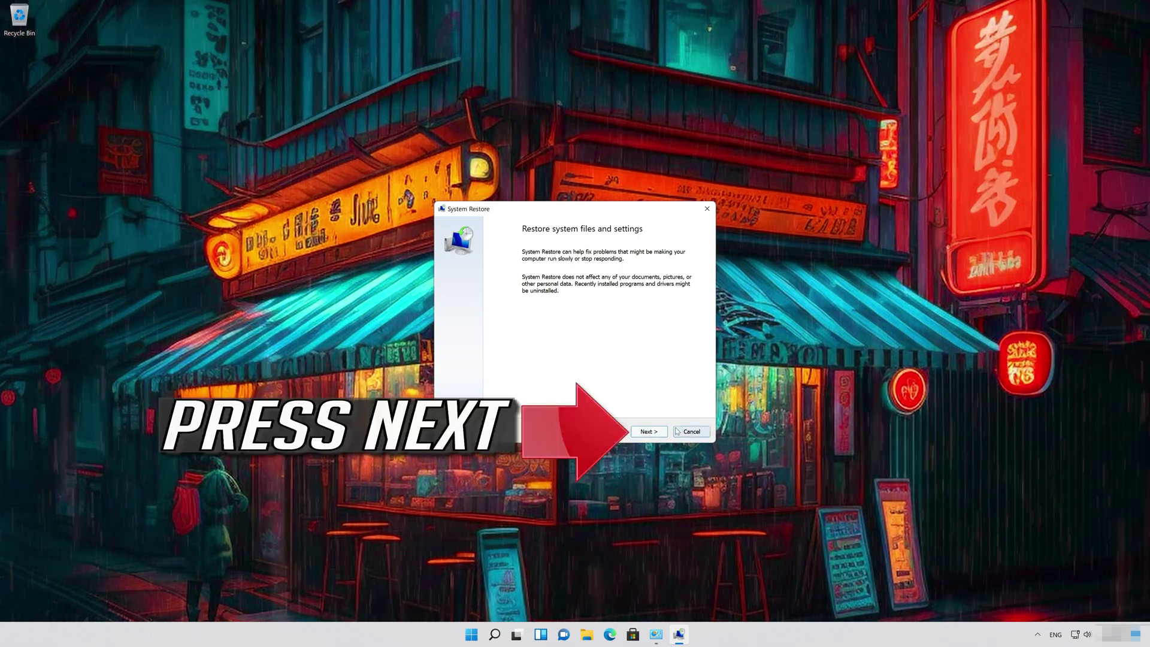
{"action": "left_click", "coordinate": [649, 432]}
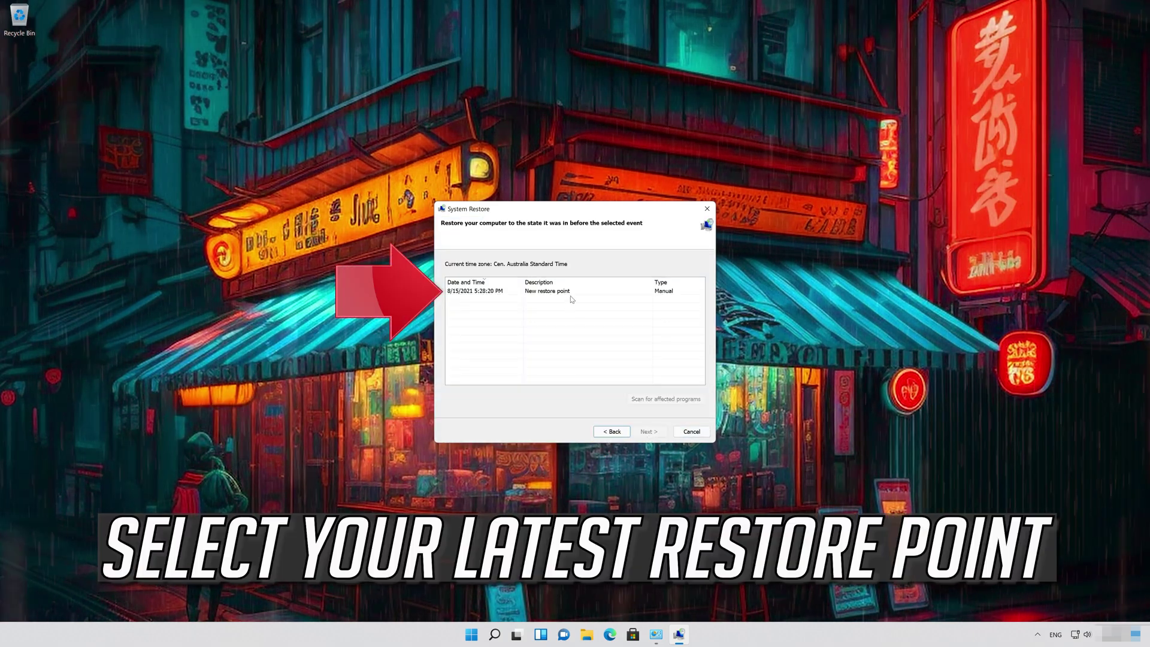
{"action": "left_click", "coordinate": [469, 291]}
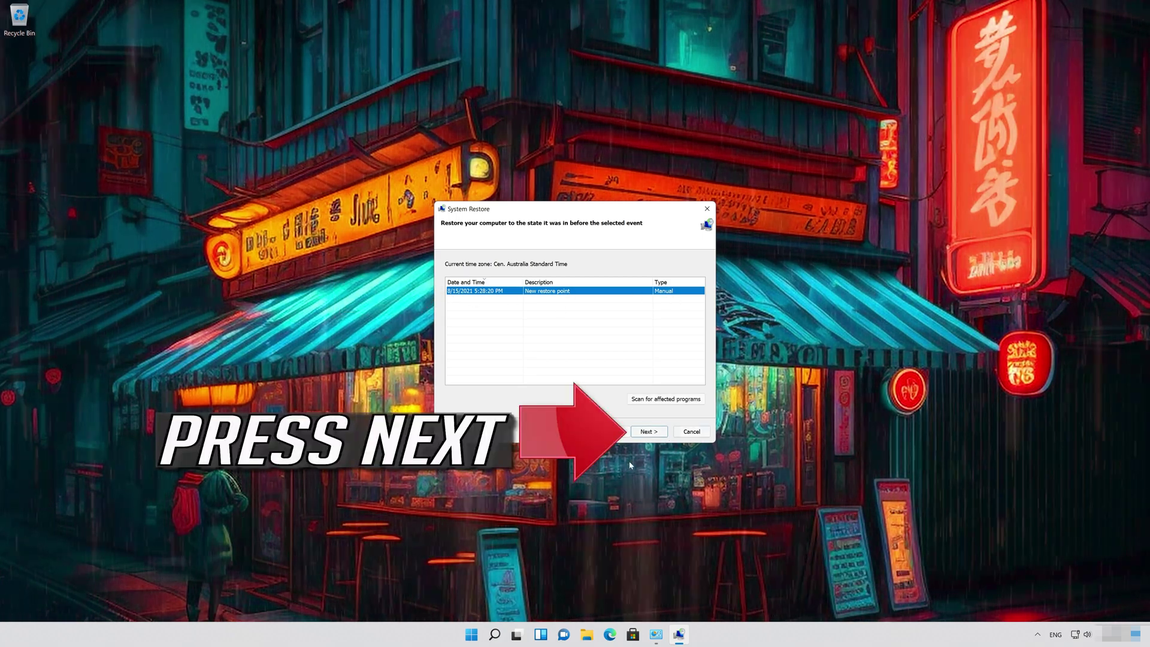
{"action": "left_click", "coordinate": [664, 432]}
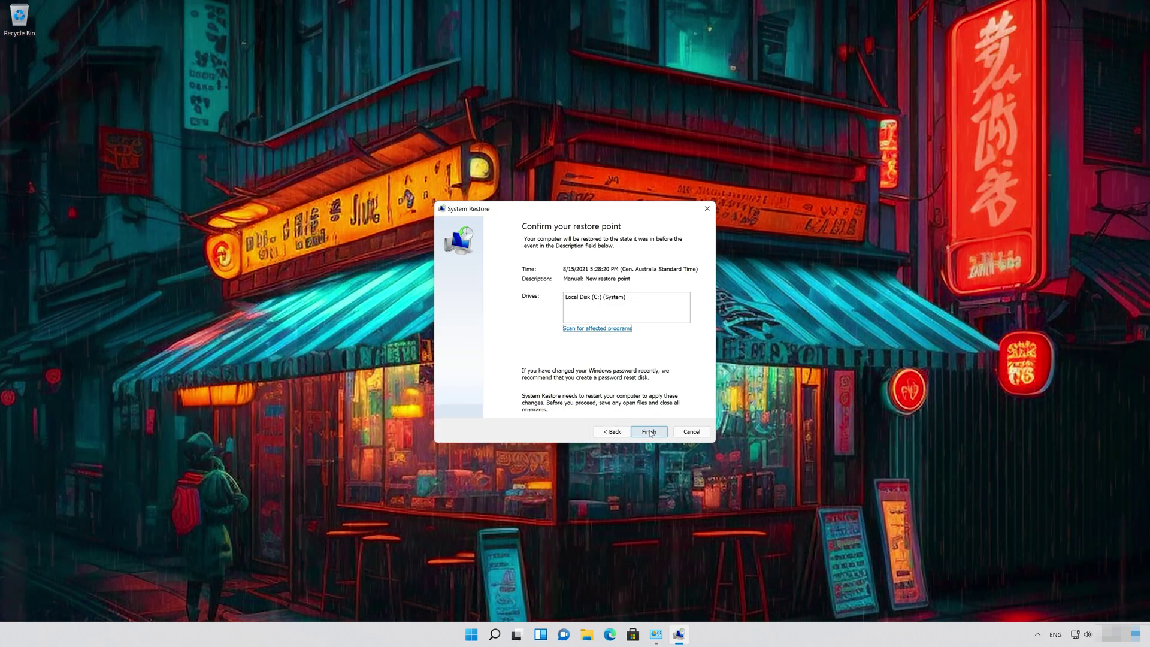
{"action": "left_click", "coordinate": [650, 432]}
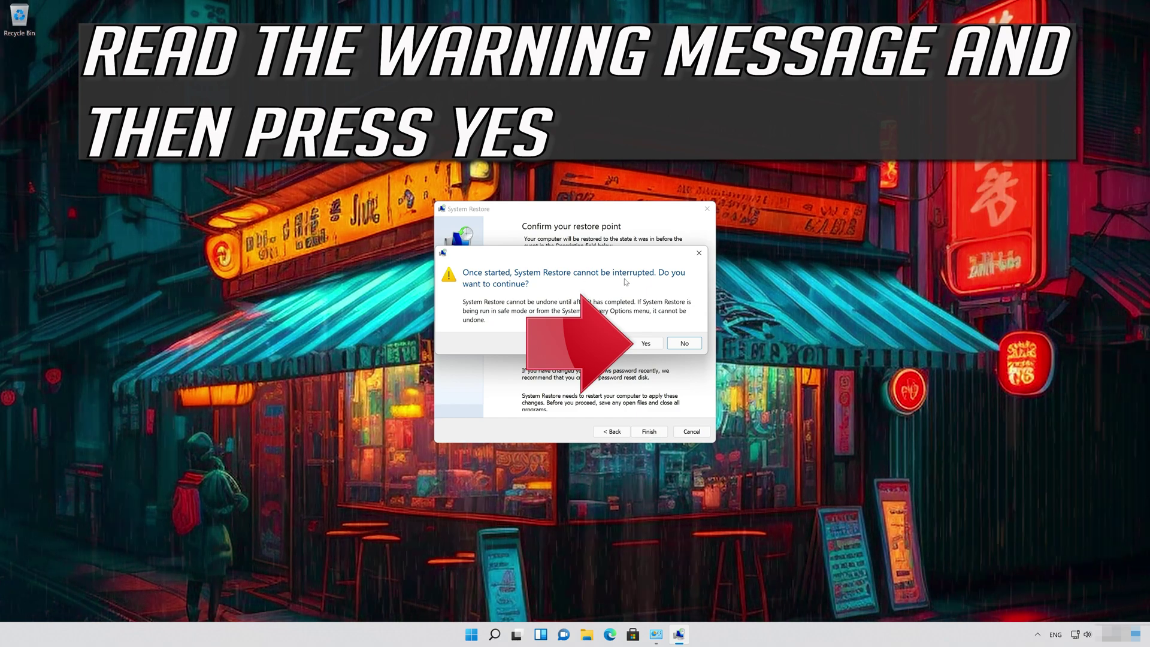
{"action": "left_click", "coordinate": [645, 344]}
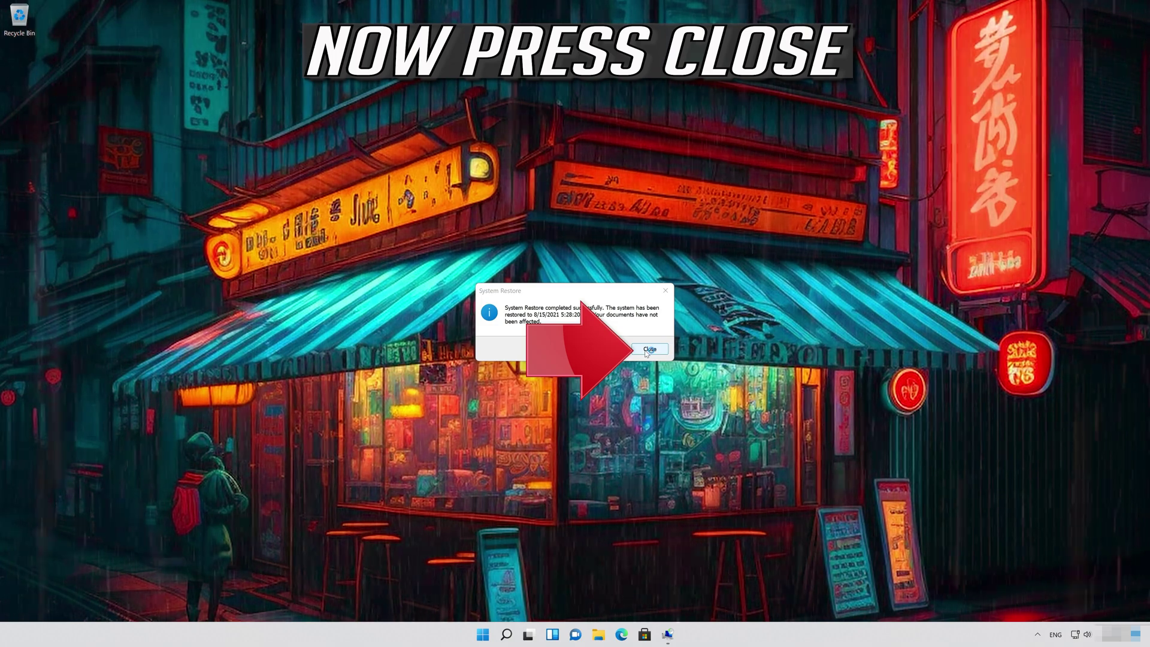
Close the System Restore completed message to return to the desktop
{"action": "left_click", "coordinate": [650, 349]}
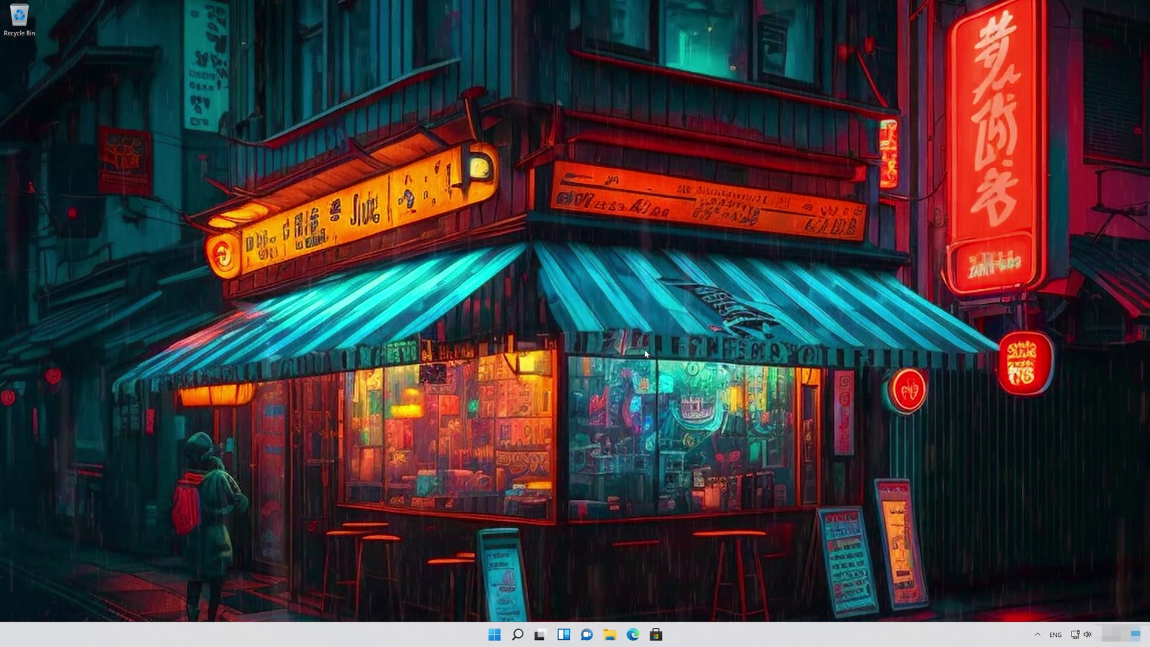